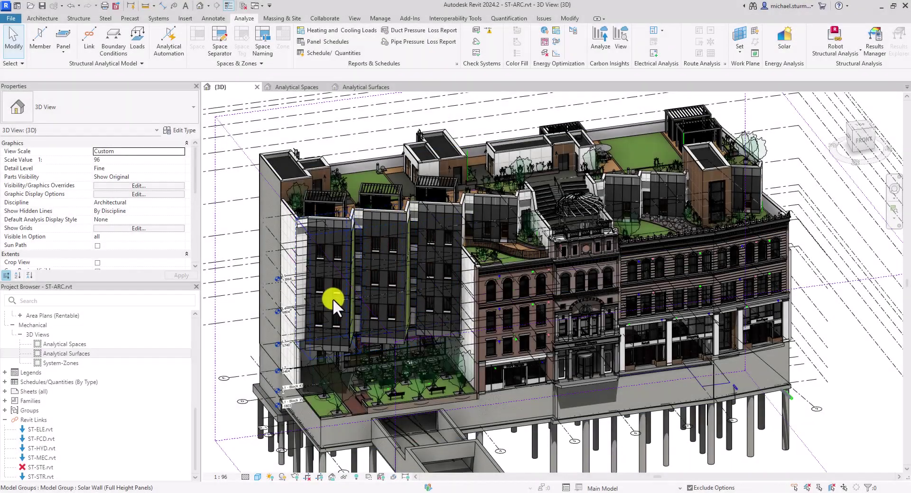
- Keep the energy model mode as conceptual masses and building elements, and confirm Energy Settings
{"action": "left_click", "coordinate": [635, 329]}
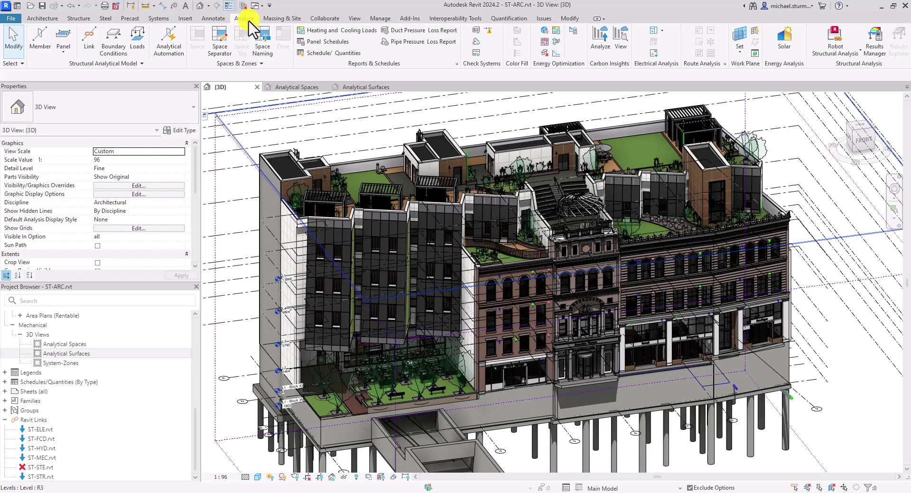
{"action": "left_click", "coordinate": [572, 33]}
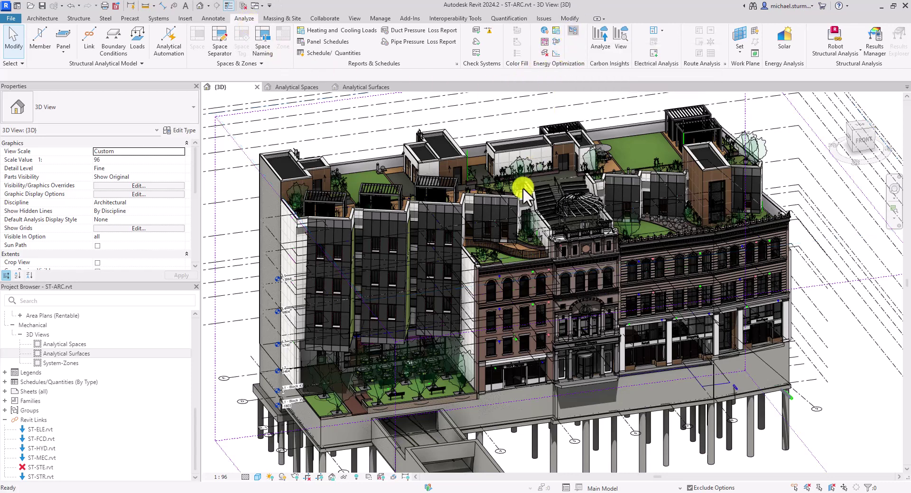
{"action": "left_click", "coordinate": [532, 175]}
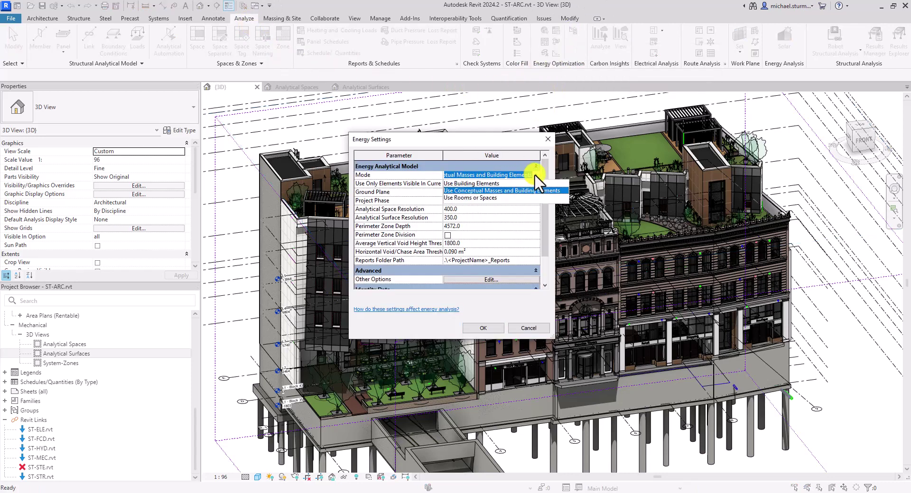
{"action": "left_click", "coordinate": [512, 191]}
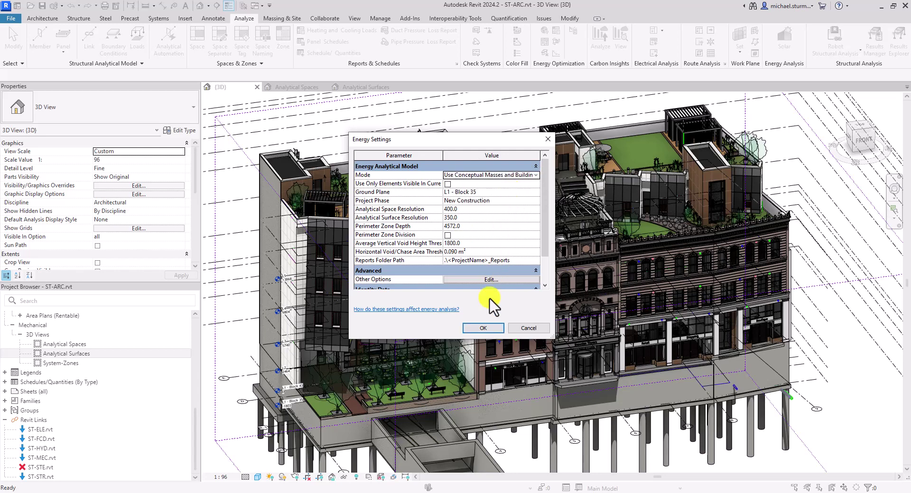
{"action": "left_click", "coordinate": [482, 327]}
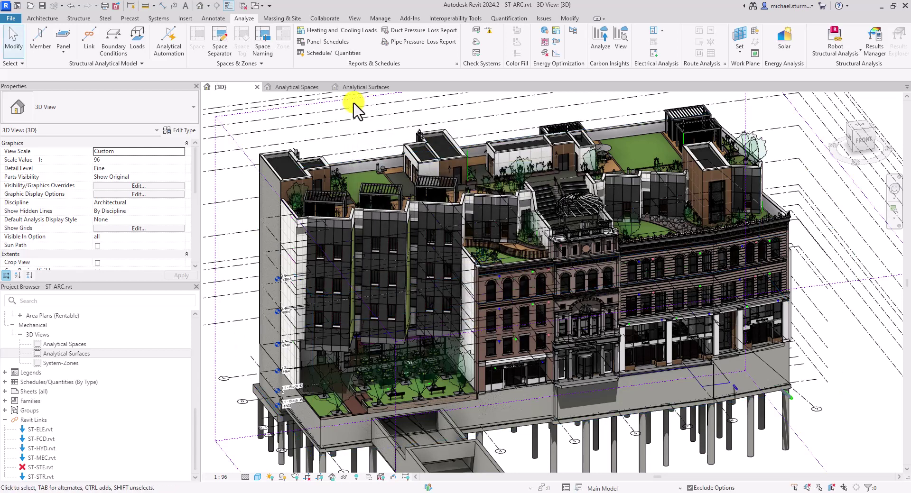
- In the Analytical Spaces view, inspect spaces 108-1 Commercial/Retail and 109-4 (1675.055 m³, 191.11 L/s)
{"action": "left_click", "coordinate": [545, 55]}
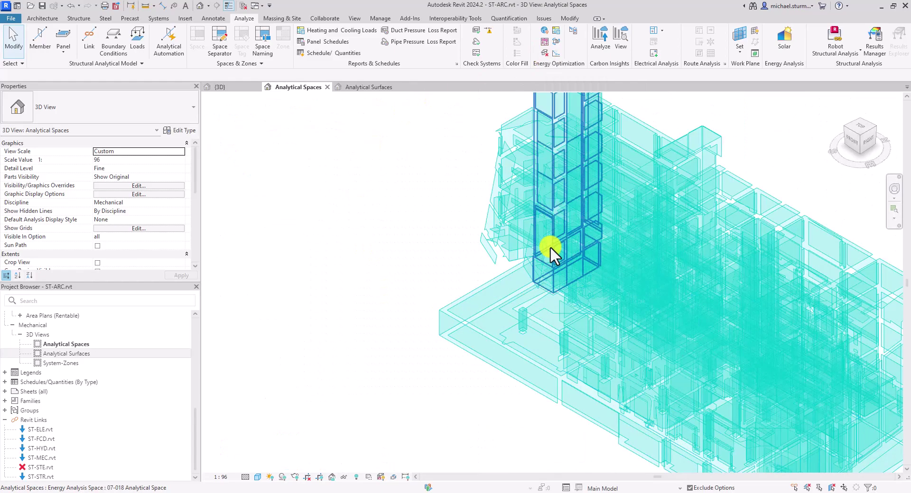
{"action": "middle_click_drag", "start_coordinate": [546, 244], "coordinate": [601, 280], "text": "shift"}
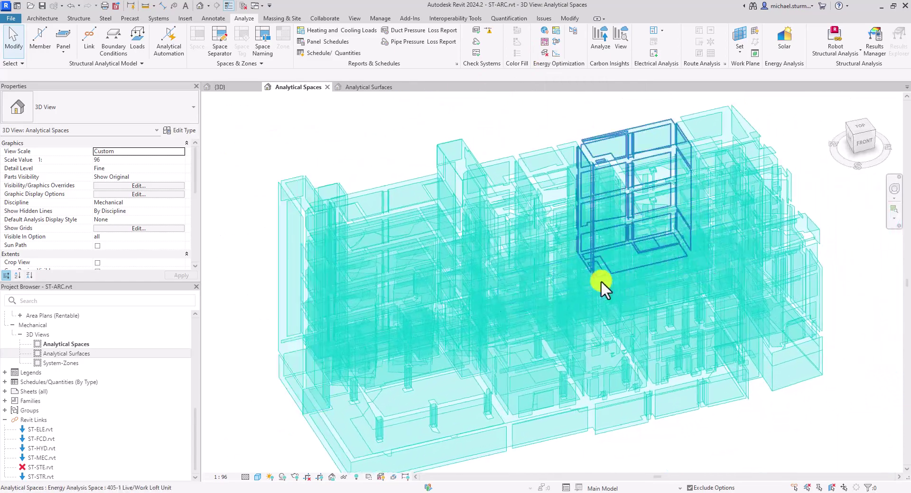
{"action": "left_click", "coordinate": [403, 414]}
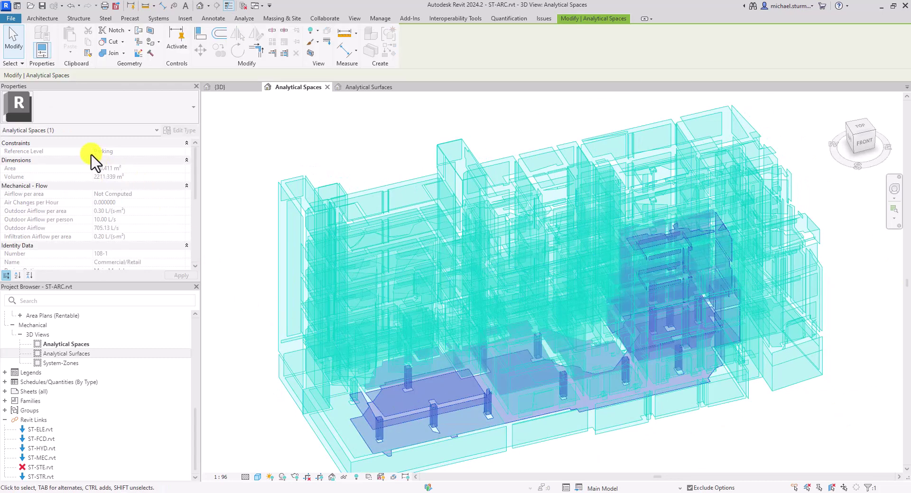
{"action": "scroll", "coordinate": [116, 174], "scroll_direction": "down", "scroll_amount": 2}
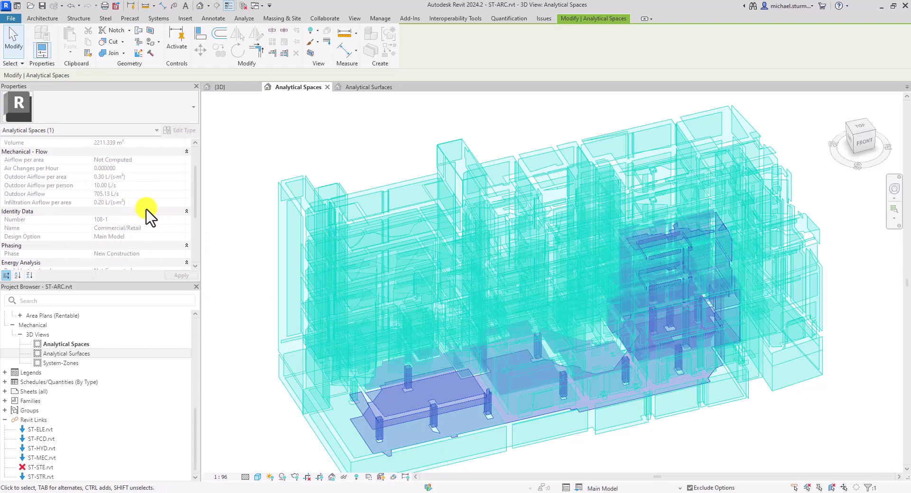
{"action": "middle_click_drag", "start_coordinate": [463, 228], "coordinate": [347, 239], "text": "shift"}
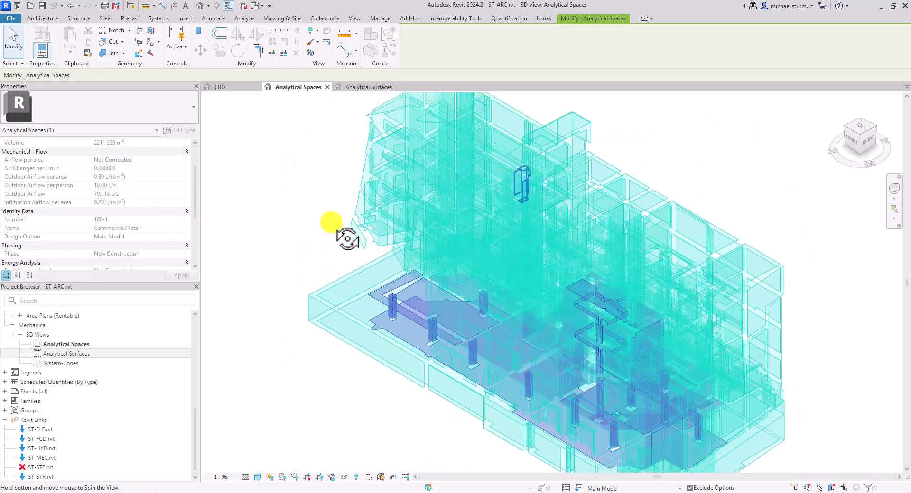
{"action": "left_click", "coordinate": [693, 314]}
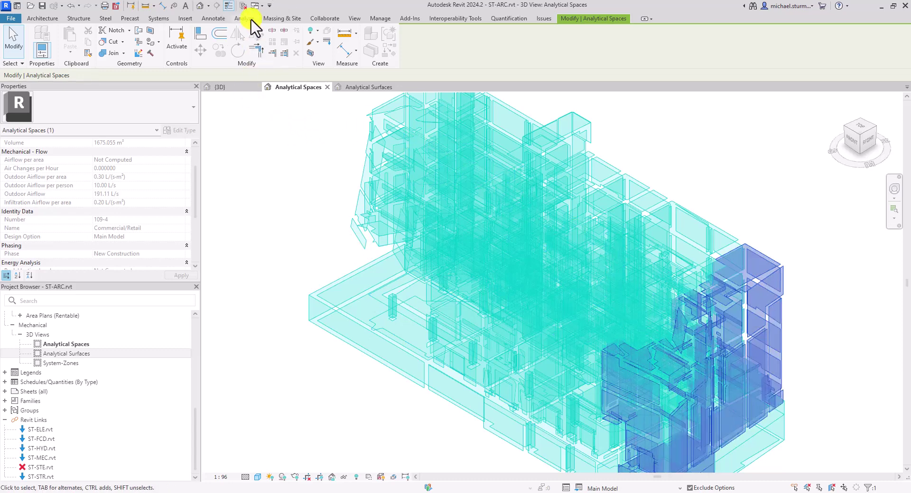
- Inspect underground slab surface B-108-1-U-F-1753 (431.335 m²), then return to Analytical Spaces
{"action": "left_click", "coordinate": [353, 90]}
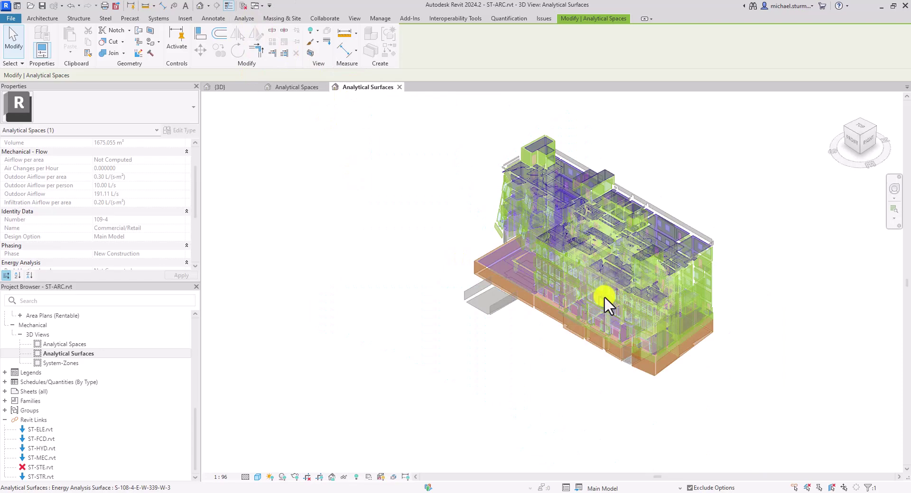
{"action": "scroll", "coordinate": [604, 296], "scroll_direction": "up", "scroll_amount": 3}
{"action": "middle_click_drag", "start_coordinate": [577, 289], "coordinate": [472, 286], "text": "shift"}
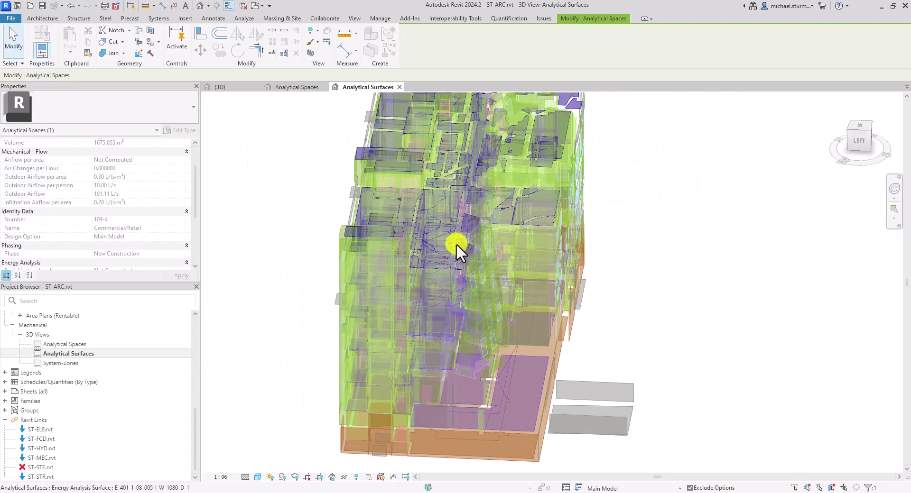
{"action": "left_click", "coordinate": [498, 438]}
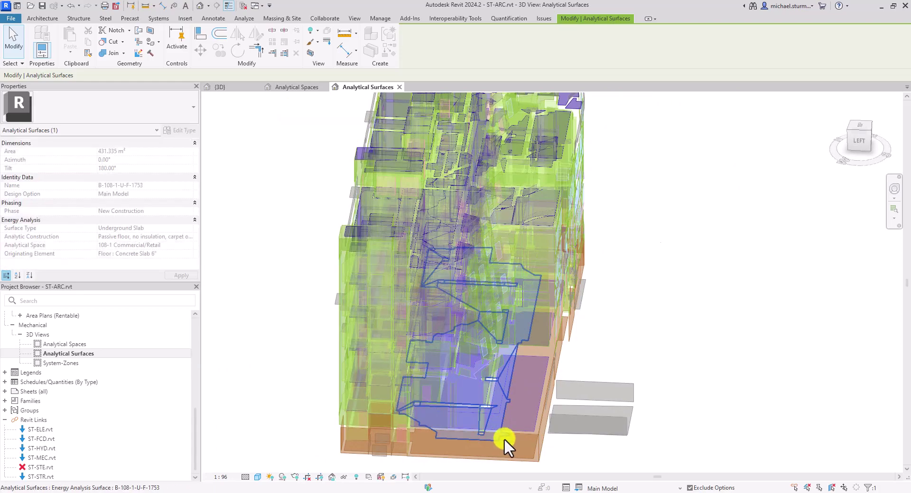
{"action": "middle_click_drag", "start_coordinate": [504, 438], "coordinate": [346, 372], "text": "shift"}
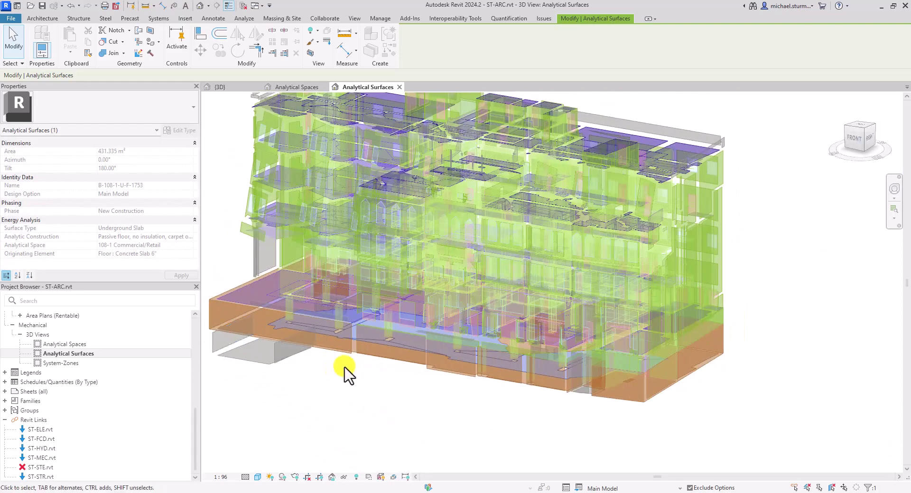
{"action": "left_click", "coordinate": [299, 87]}
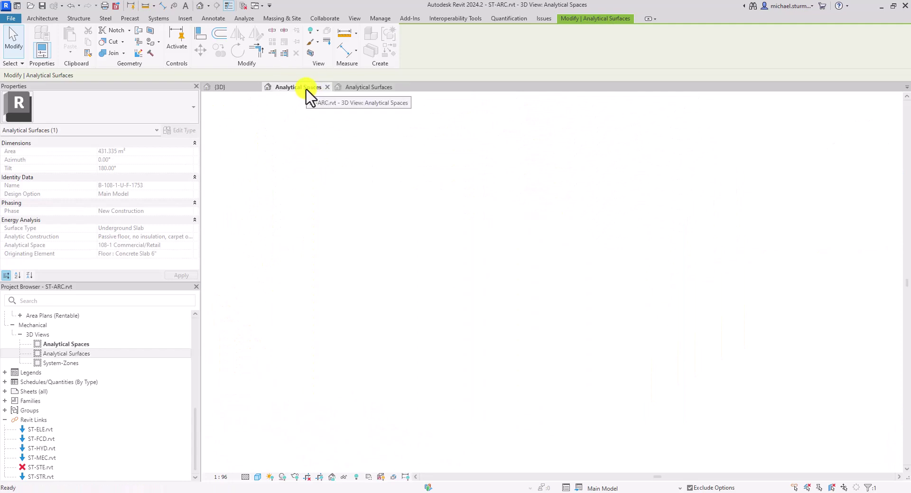
- Set the Energy Settings mode to Use Rooms or Spaces
{"action": "left_click", "coordinate": [244, 18]}
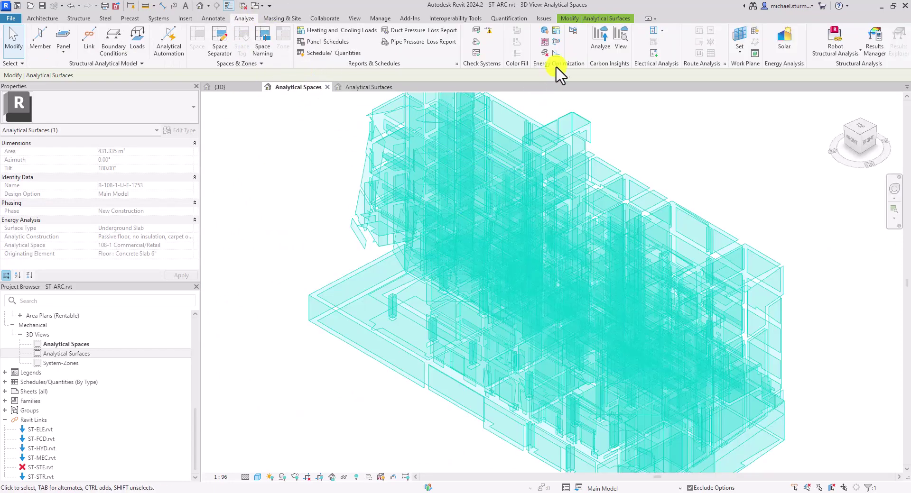
{"action": "left_click", "coordinate": [572, 32]}
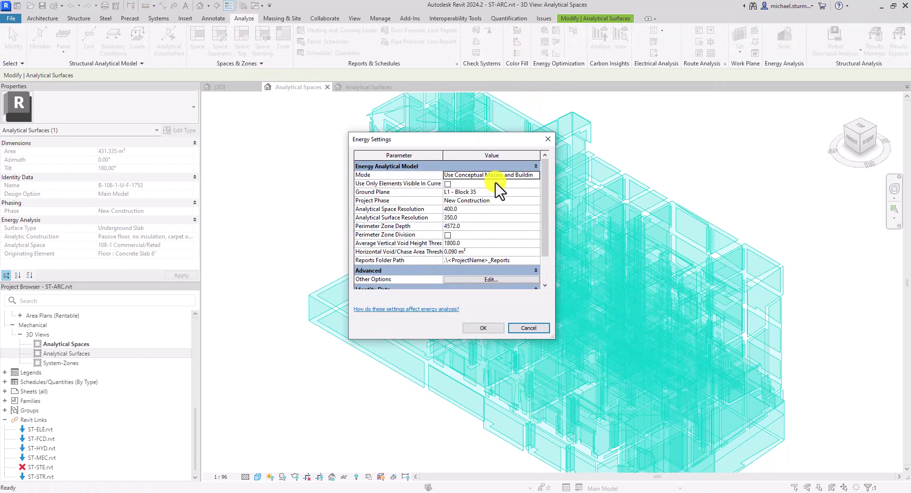
{"action": "left_click", "coordinate": [536, 175]}
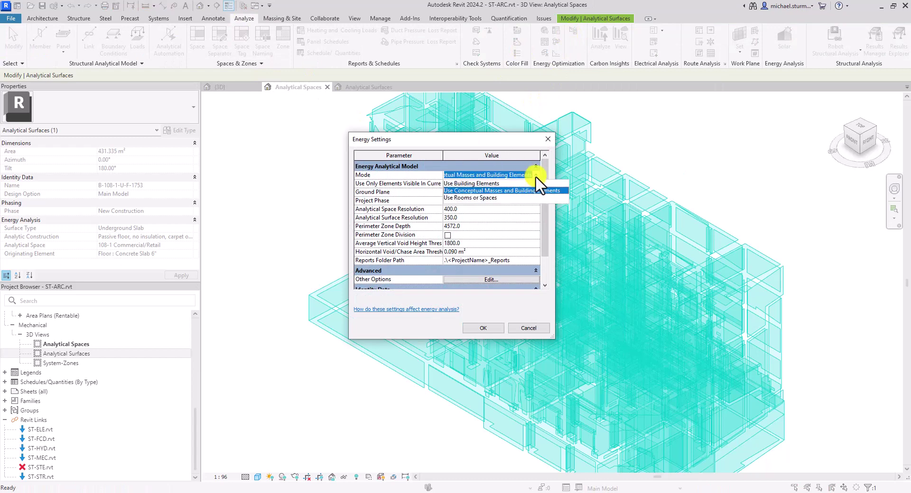
{"action": "left_click", "coordinate": [491, 197]}
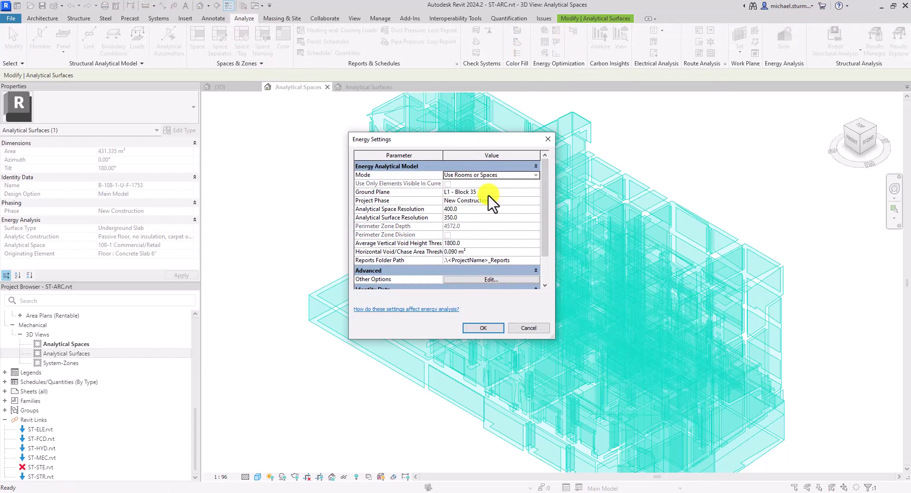
- Set the Other Options export category to Rooms and confirm both dialogs
{"action": "left_click", "coordinate": [465, 280]}
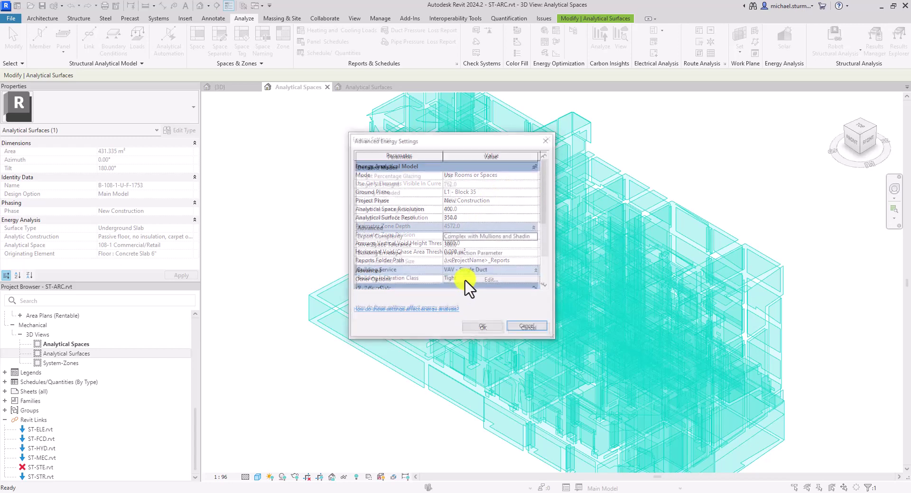
{"action": "scroll", "coordinate": [472, 270], "scroll_direction": "down", "scroll_amount": 5}
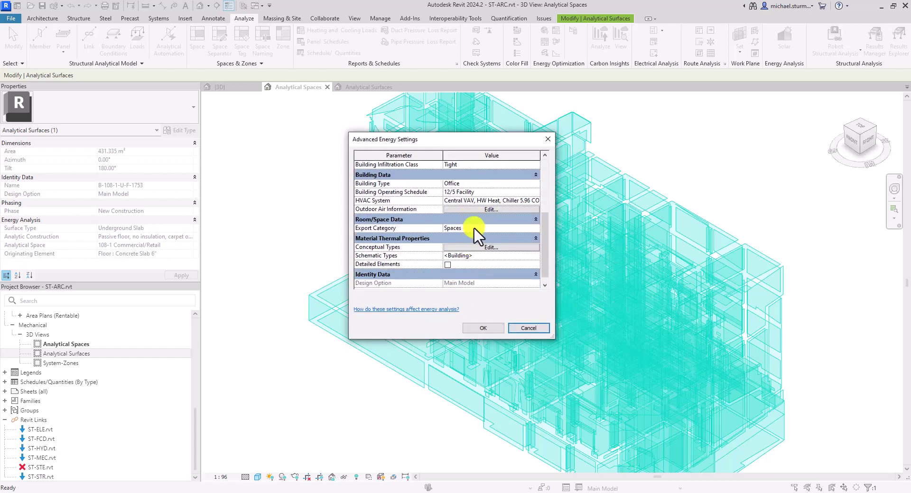
{"action": "left_click", "coordinate": [536, 228]}
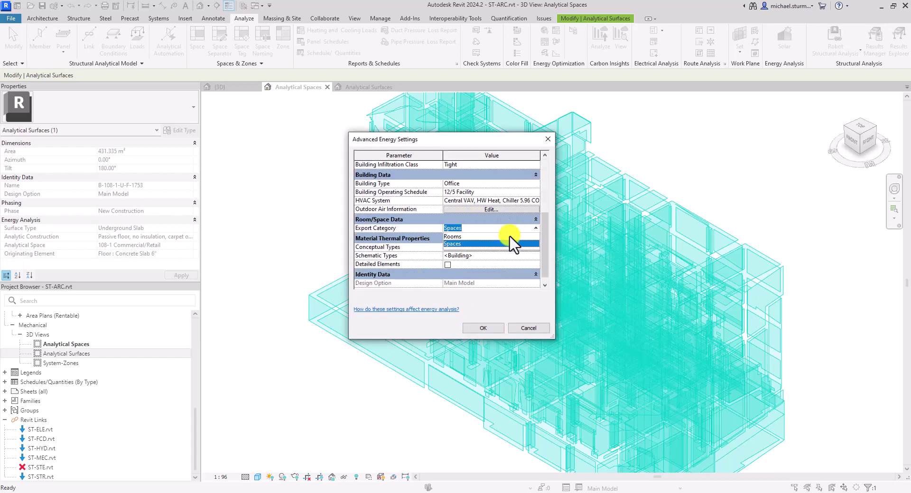
{"action": "key", "text": "Up"}
{"action": "key", "text": "Return"}
{"action": "left_click", "coordinate": [483, 327]}
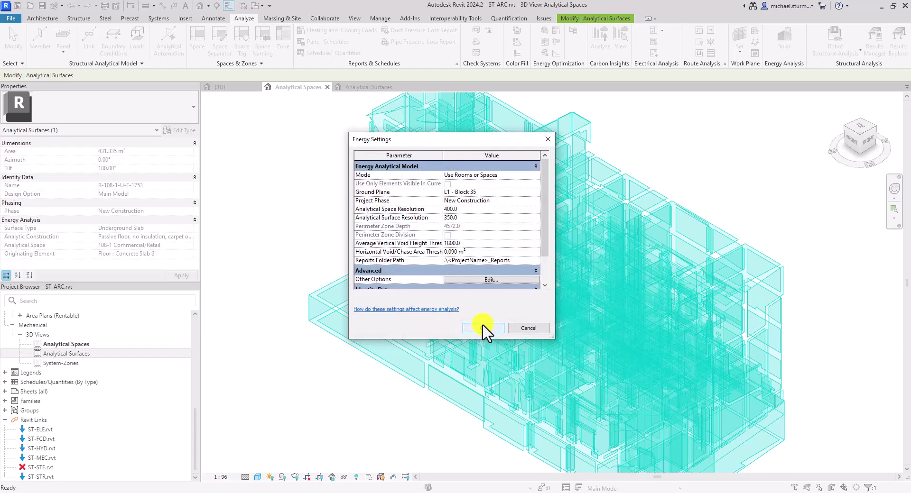
{"action": "left_click", "coordinate": [482, 327]}
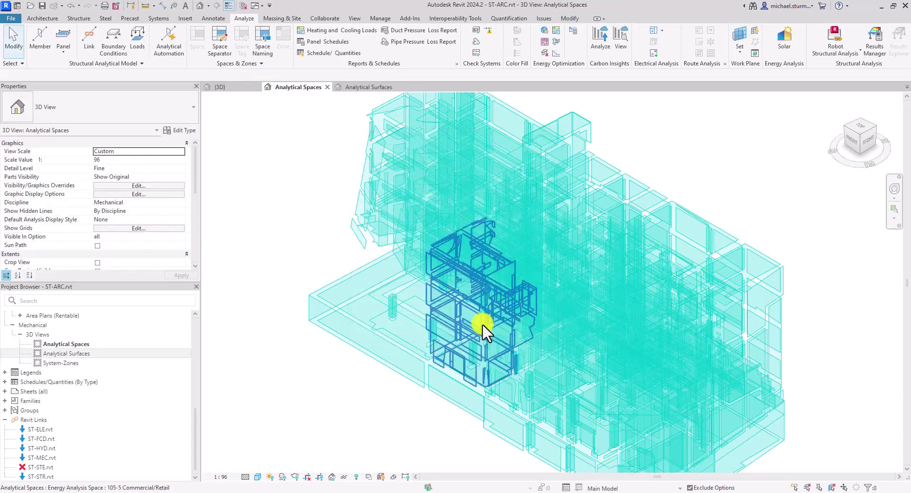
- Recreate the energy model and check spaces P01 Parking Garage and 407 Live/Work Unit (106.443 m²)
{"action": "left_click", "coordinate": [546, 51]}
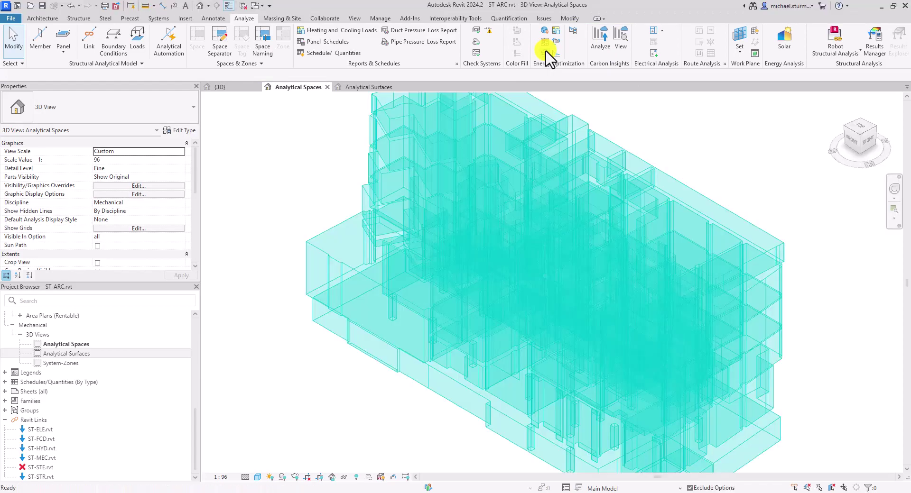
{"action": "middle_click_drag", "start_coordinate": [434, 254], "coordinate": [468, 225], "text": "shift"}
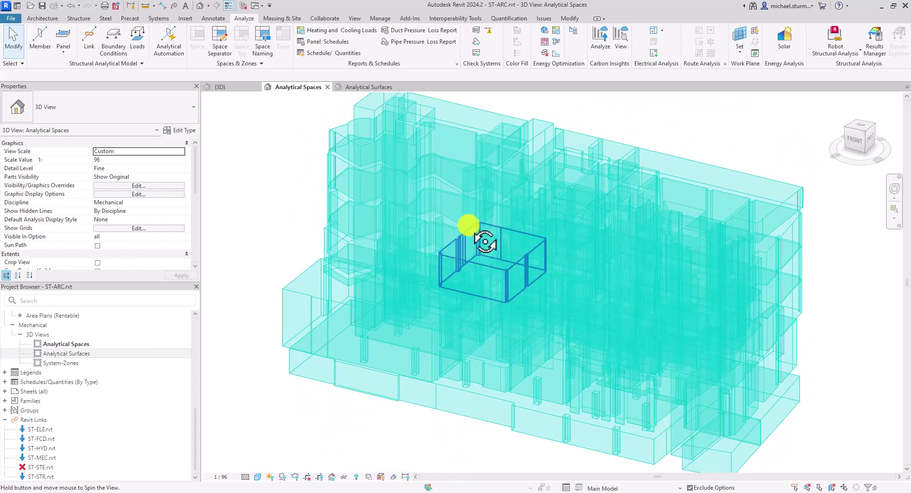
{"action": "left_click", "coordinate": [443, 399]}
{"action": "scroll", "coordinate": [143, 223], "scroll_direction": "down", "scroll_amount": 1}
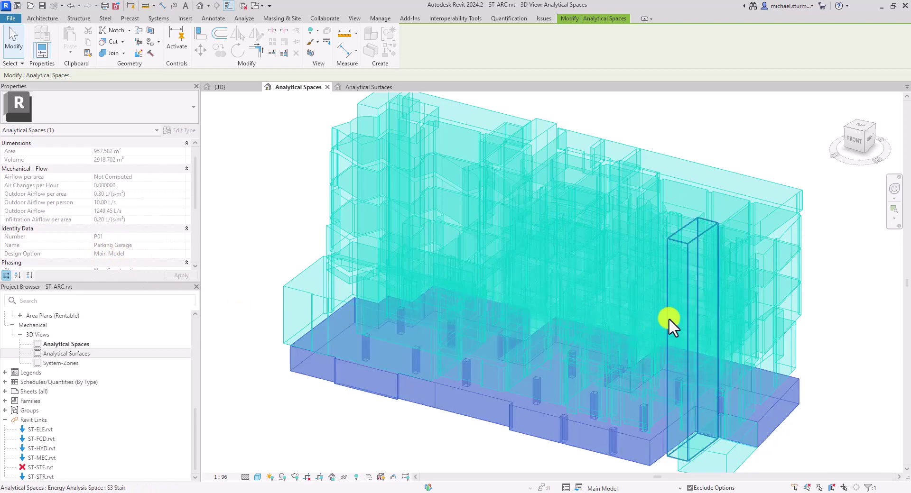
{"action": "left_click", "coordinate": [653, 314]}
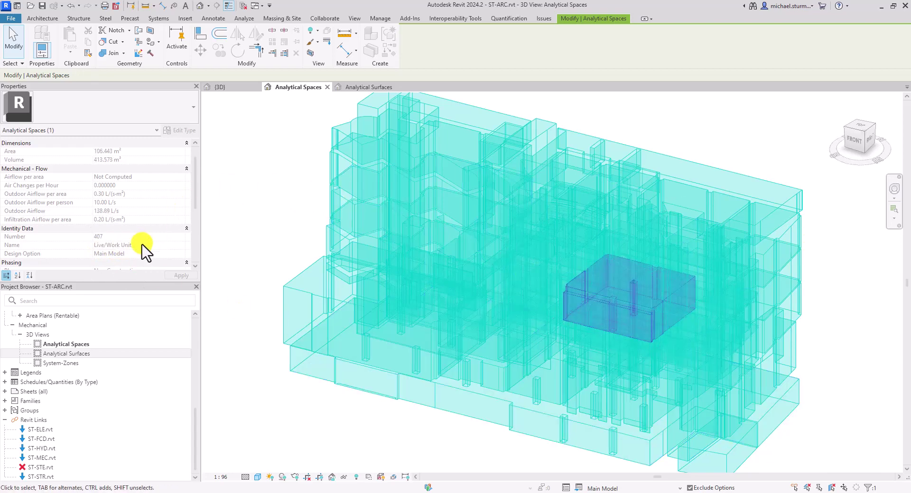
- Orbit the Analytical Surfaces model and select an analytical surface to inspect it
{"action": "left_click", "coordinate": [384, 87]}
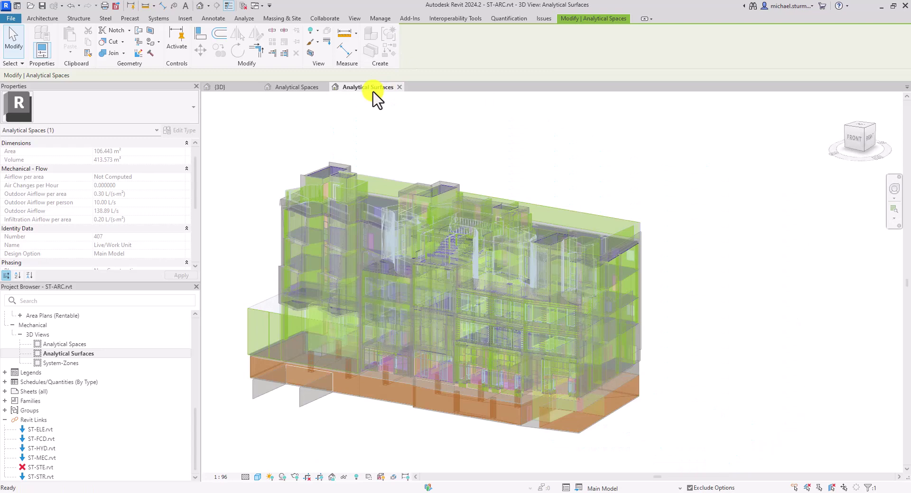
{"action": "middle_click_drag", "start_coordinate": [285, 346], "coordinate": [474, 386], "text": "shift"}
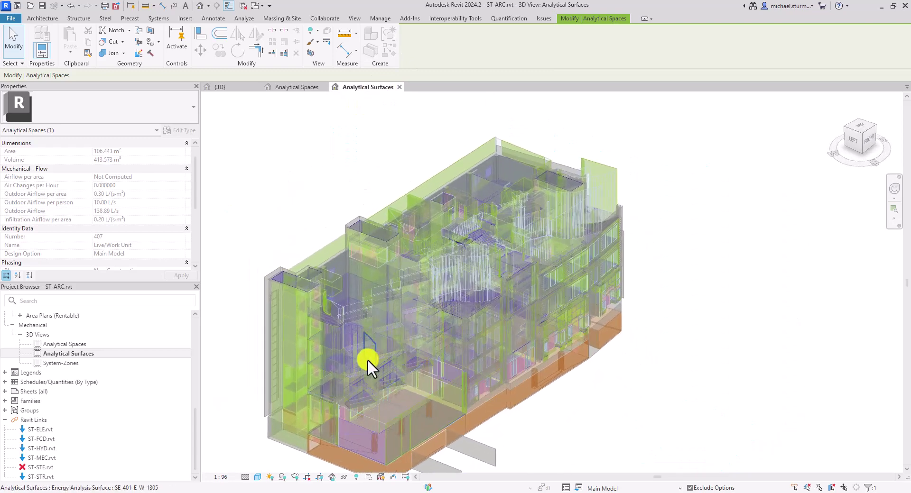
{"action": "left_click", "coordinate": [360, 368]}
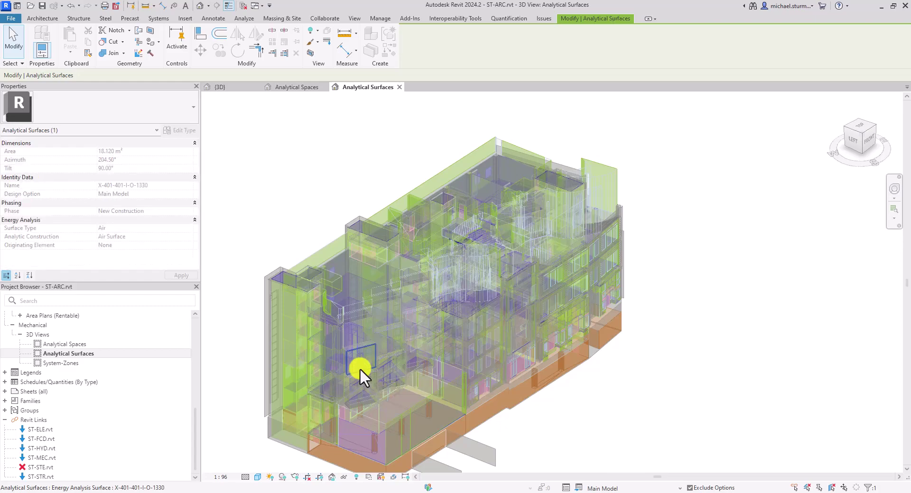
{"action": "scroll", "coordinate": [360, 368], "scroll_direction": "up", "scroll_amount": 3}
{"action": "middle_click_drag", "start_coordinate": [360, 371], "coordinate": [234, 359], "text": "shift"}
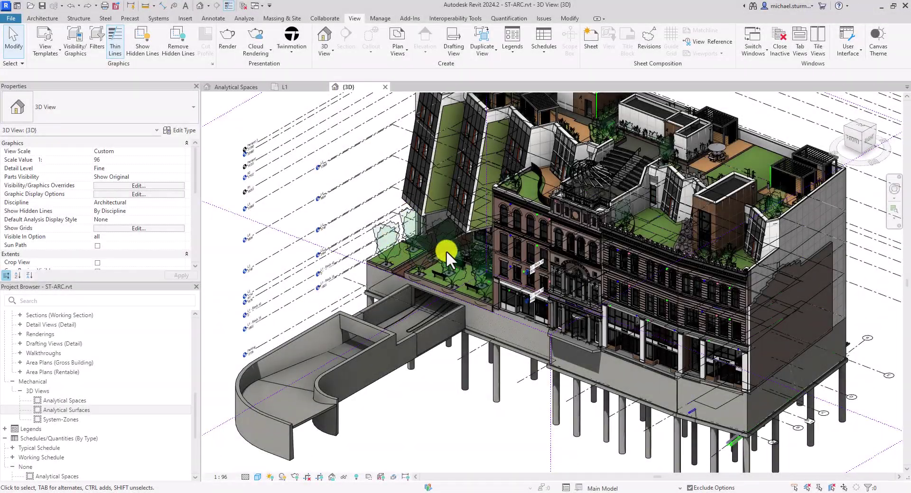
{"action": "scroll", "coordinate": [446, 250], "scroll_direction": "up", "scroll_amount": 5}
{"action": "left_click", "coordinate": [447, 254]}
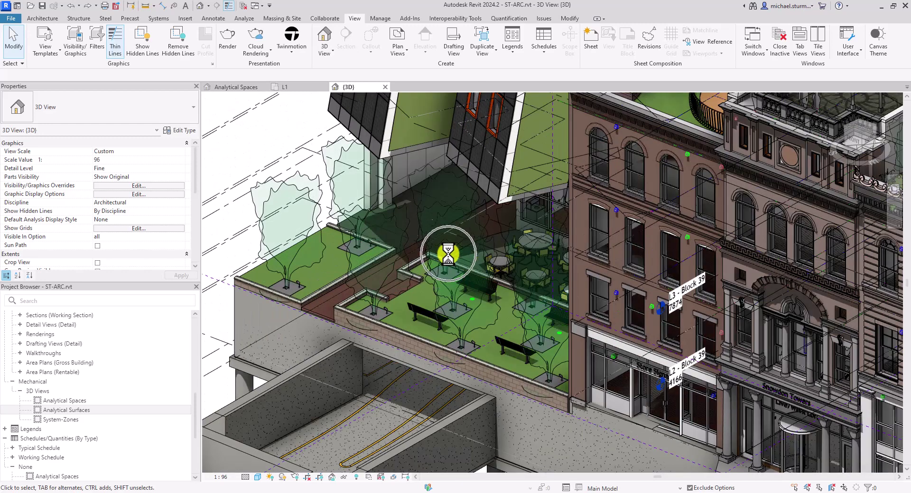
- Check space 104 Pocket Park: 1118.245 m³, 21.50 °C heating and 24.00 °C cooling set points
{"action": "left_click", "coordinate": [236, 86]}
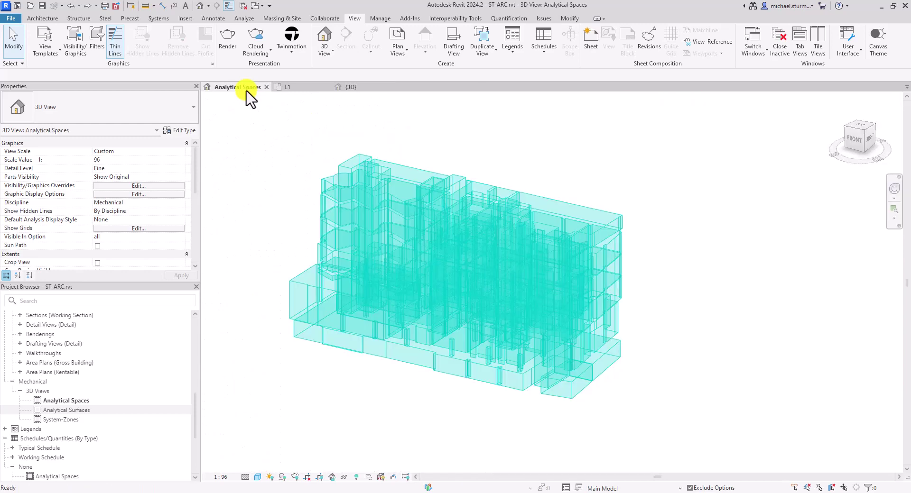
{"action": "left_click", "coordinate": [329, 292]}
{"action": "scroll", "coordinate": [152, 242], "scroll_direction": "down", "scroll_amount": 3}
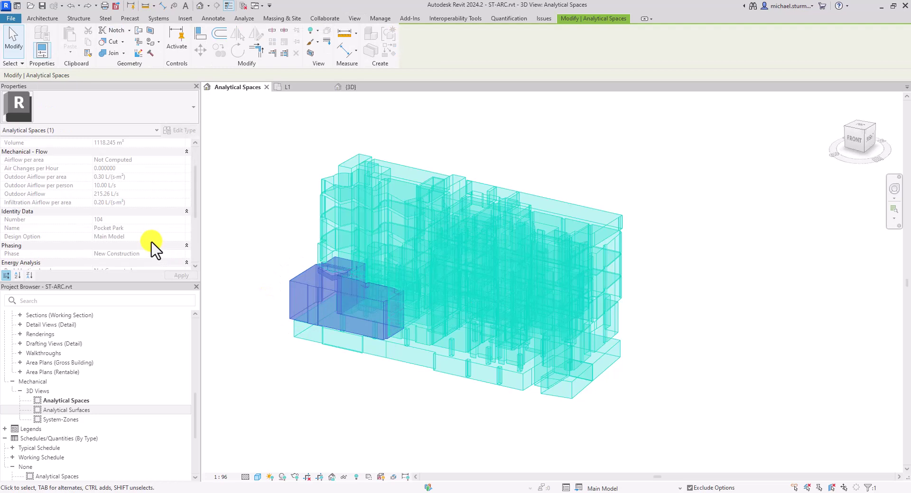
{"action": "scroll", "coordinate": [151, 242], "scroll_direction": "down", "scroll_amount": 3}
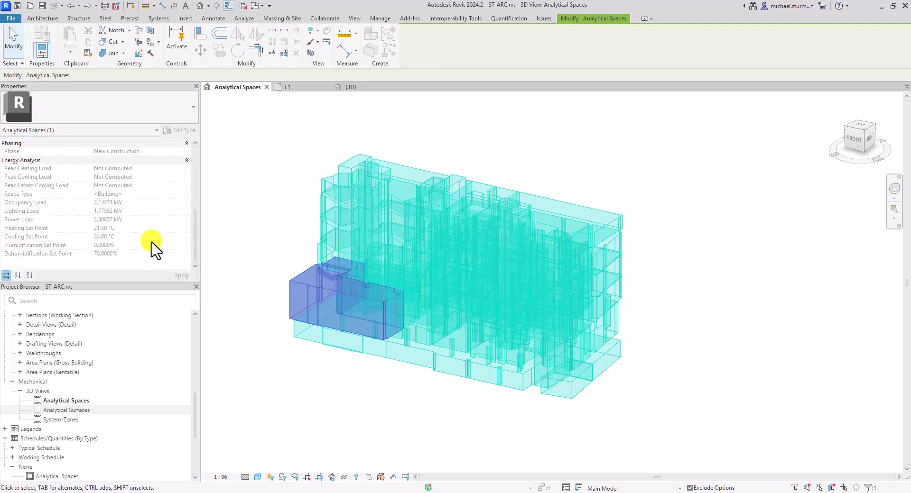
- Delete room 104 Pocket Park on L1 by selecting its tag's host, then return to Analytical Spaces
{"action": "left_click", "coordinate": [306, 90]}
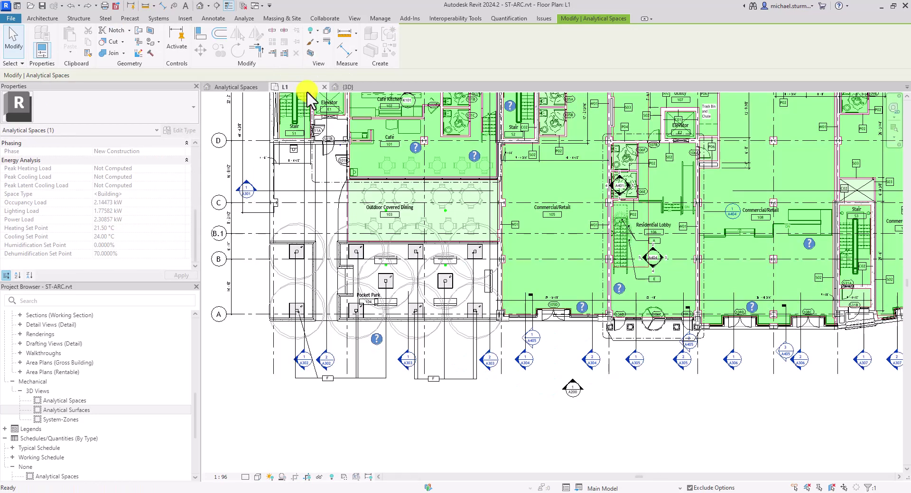
{"action": "right_click", "coordinate": [370, 295]}
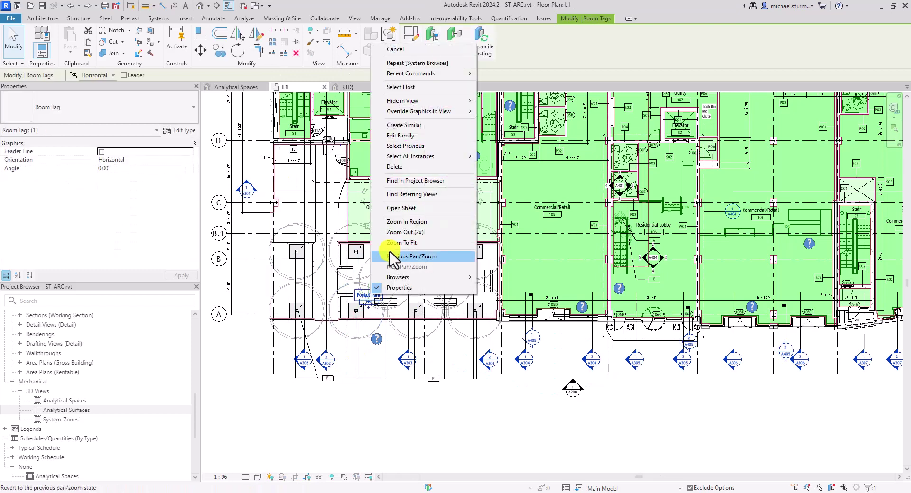
{"action": "left_click", "coordinate": [417, 91]}
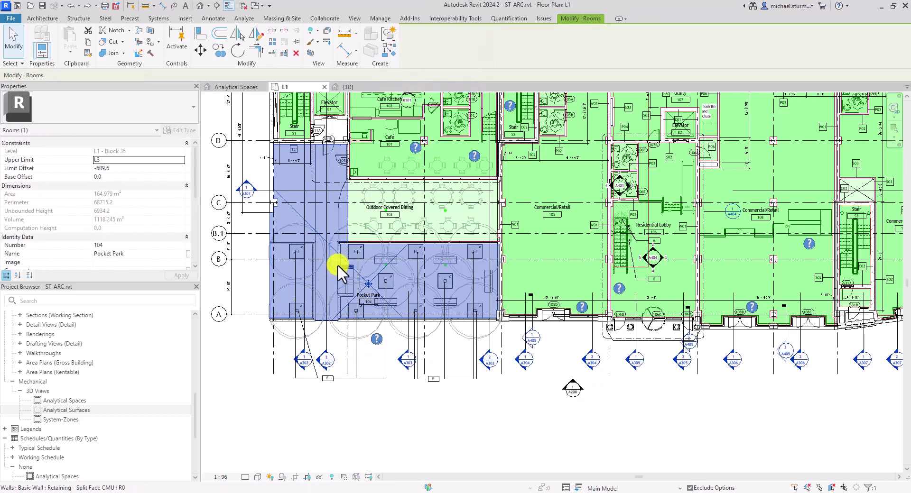
{"action": "key", "text": "Delete"}
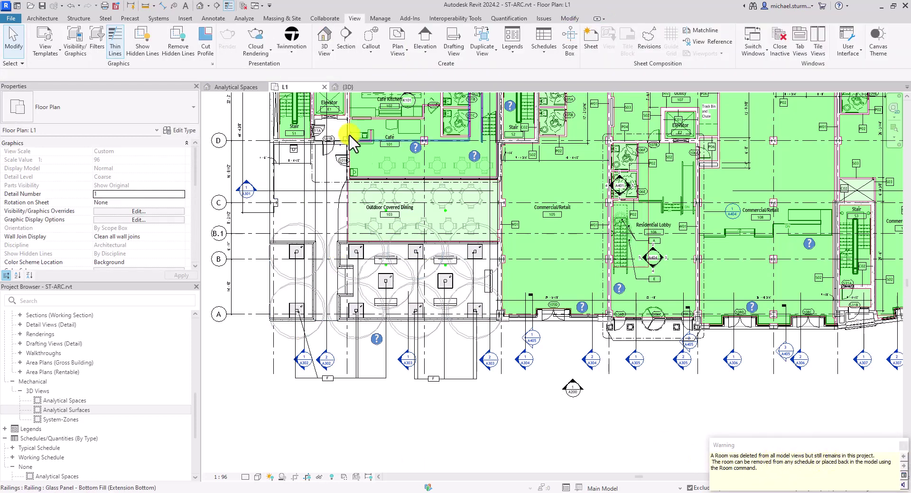
{"action": "left_click", "coordinate": [242, 87]}
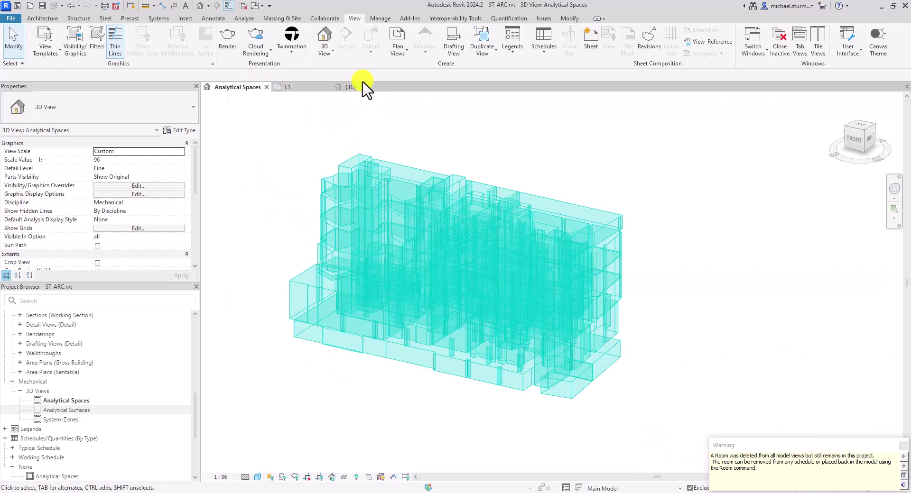
- Recreate the energy model and orbit the 3D view to confirm Pocket Park is gone
{"action": "left_click", "coordinate": [244, 19]}
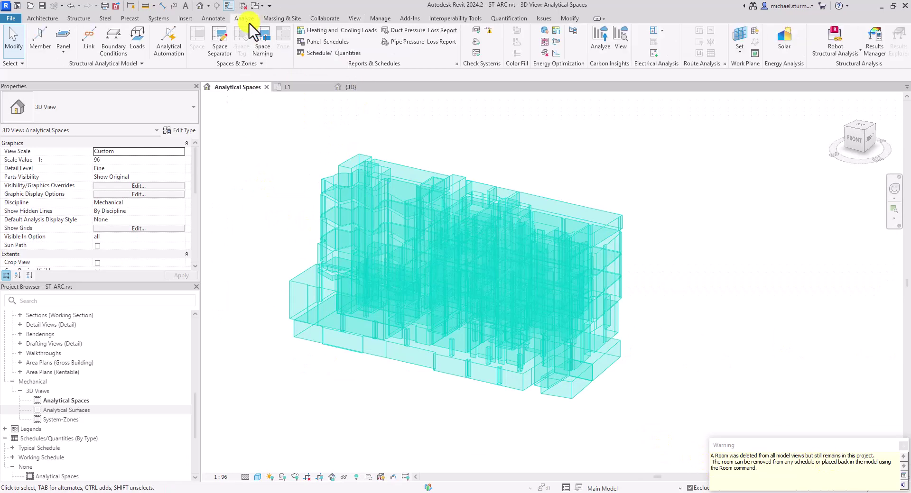
{"action": "left_click", "coordinate": [544, 56]}
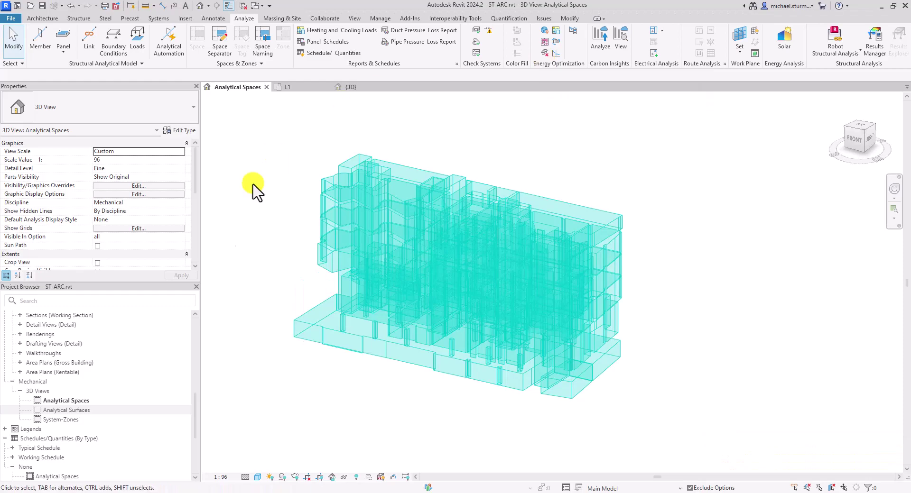
{"action": "scroll", "coordinate": [345, 307], "scroll_direction": "up", "scroll_amount": 5}
{"action": "middle_click_drag", "start_coordinate": [351, 315], "coordinate": [298, 332], "text": "shift"}
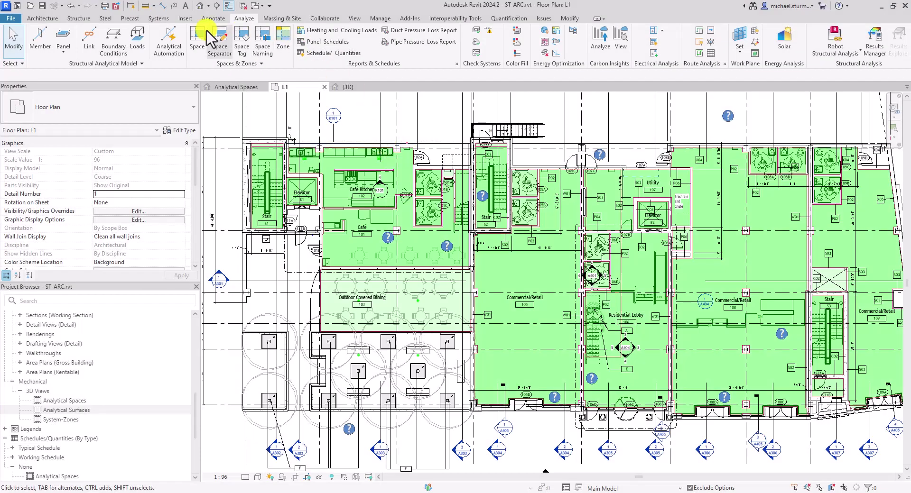
- Place a new space inside the Café on the L1 floor plan
{"action": "left_click", "coordinate": [191, 32]}
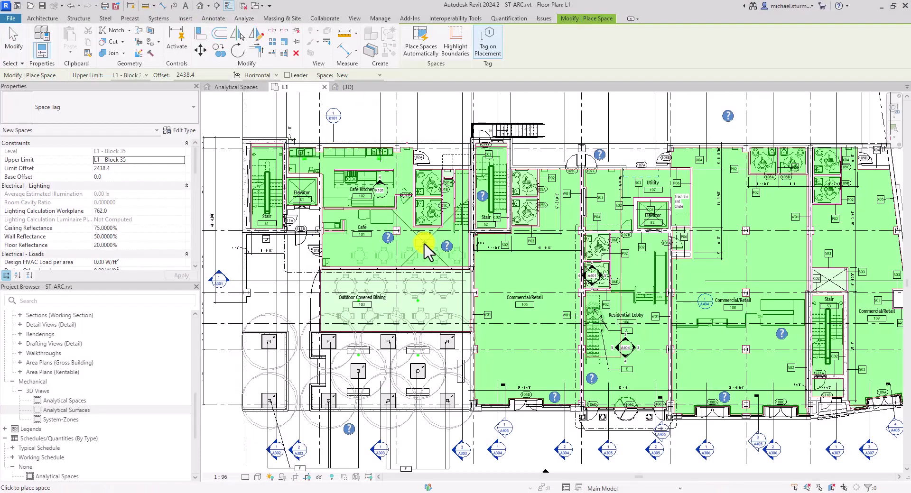
{"action": "left_click", "coordinate": [421, 245]}
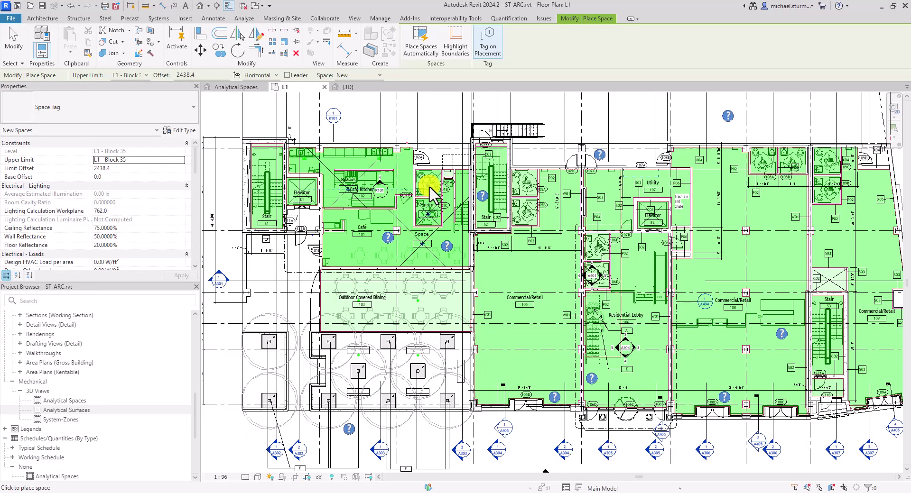
- Change the energy settings export category from Rooms to Spaces and confirm both dialogs
{"action": "left_click", "coordinate": [252, 88]}
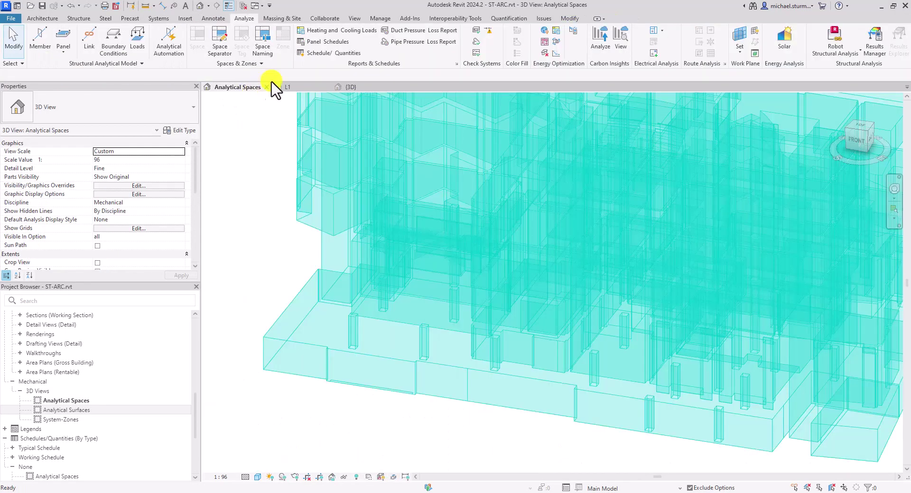
{"action": "left_click", "coordinate": [573, 31]}
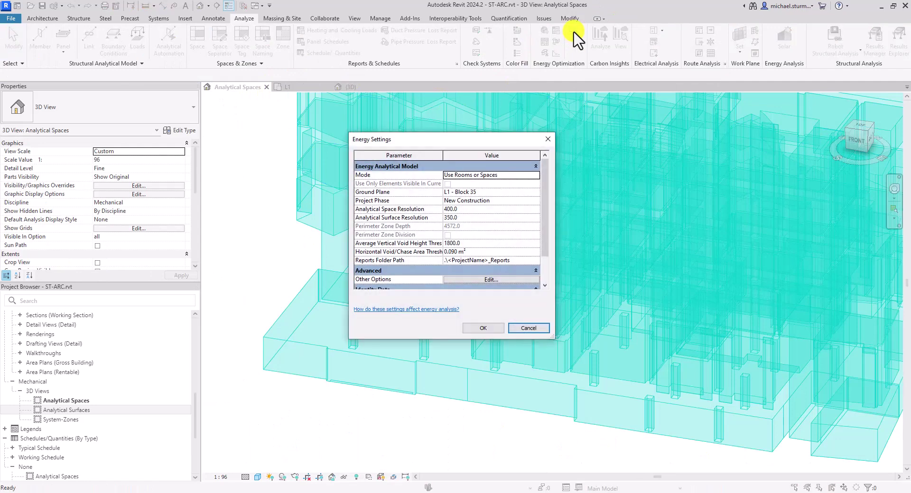
{"action": "left_click", "coordinate": [498, 281]}
{"action": "scroll", "coordinate": [503, 271], "scroll_direction": "down", "scroll_amount": 3}
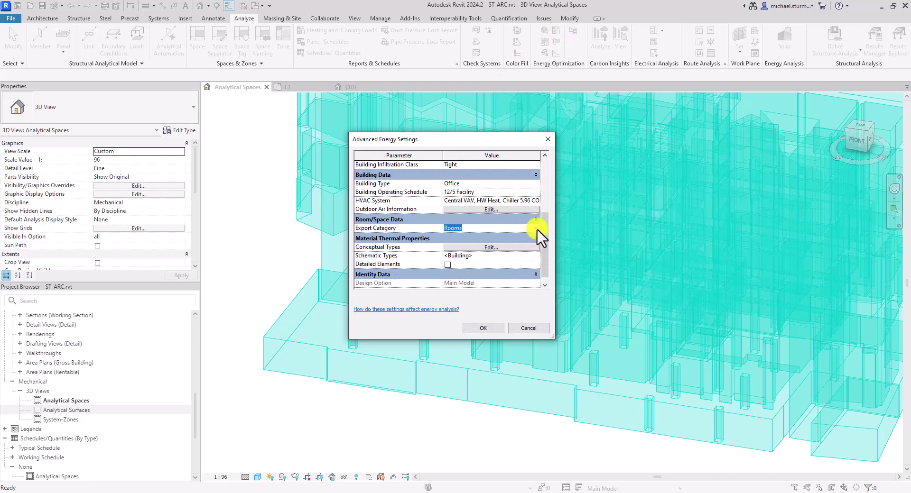
{"action": "left_click", "coordinate": [536, 228]}
{"action": "left_click", "coordinate": [505, 243]}
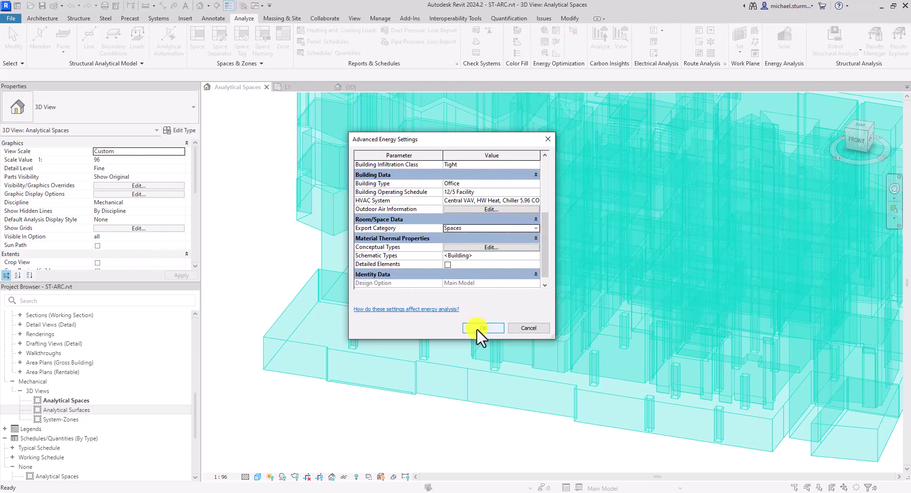
{"action": "left_click", "coordinate": [476, 328]}
{"action": "left_click", "coordinate": [476, 328]}
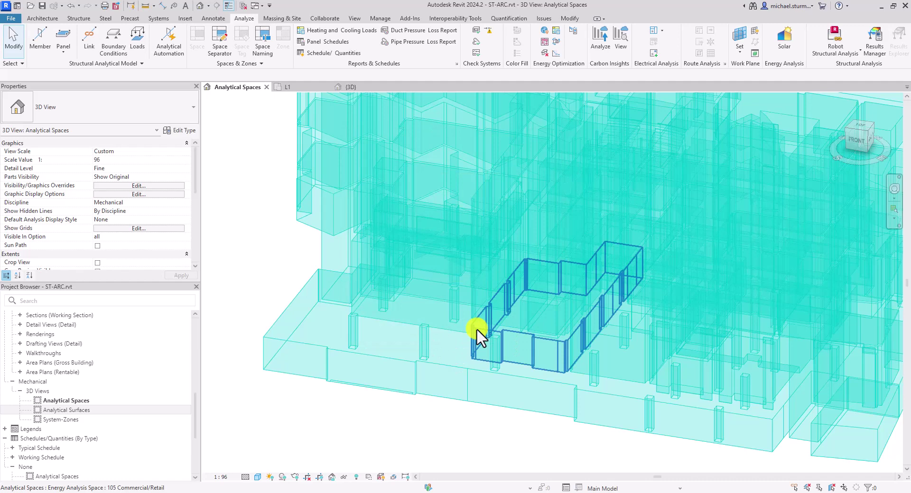
- Recreate the energy model from spaces, dismiss the missing roof surfaces warning, and inspect a new space
{"action": "left_click", "coordinate": [545, 61]}
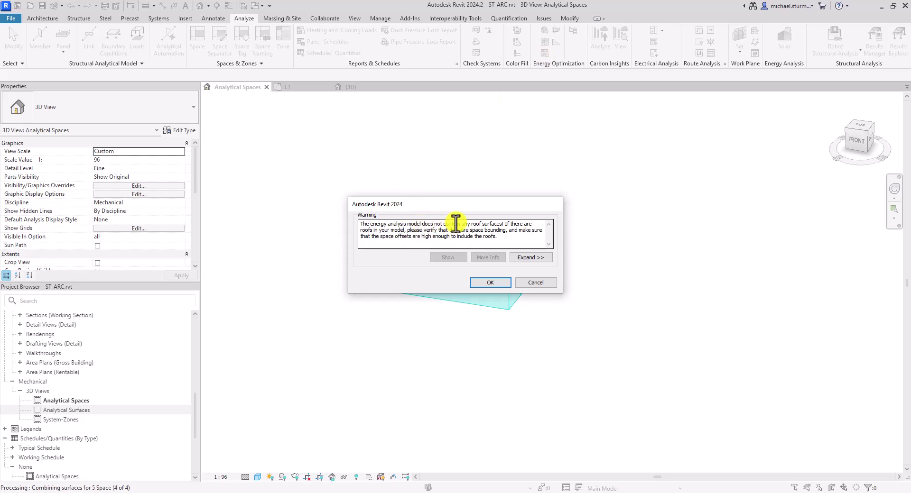
{"action": "left_click", "coordinate": [485, 283]}
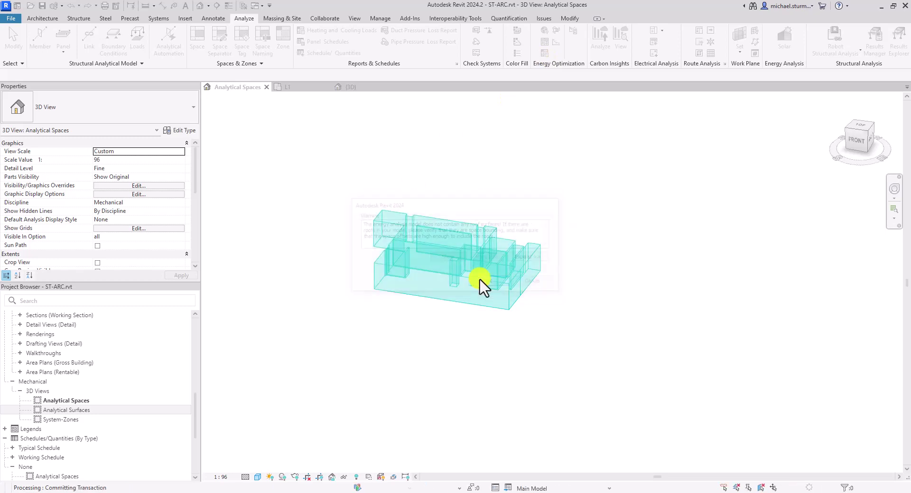
{"action": "left_click", "coordinate": [485, 228]}
{"action": "scroll", "coordinate": [471, 229], "scroll_direction": "down", "scroll_amount": 5}
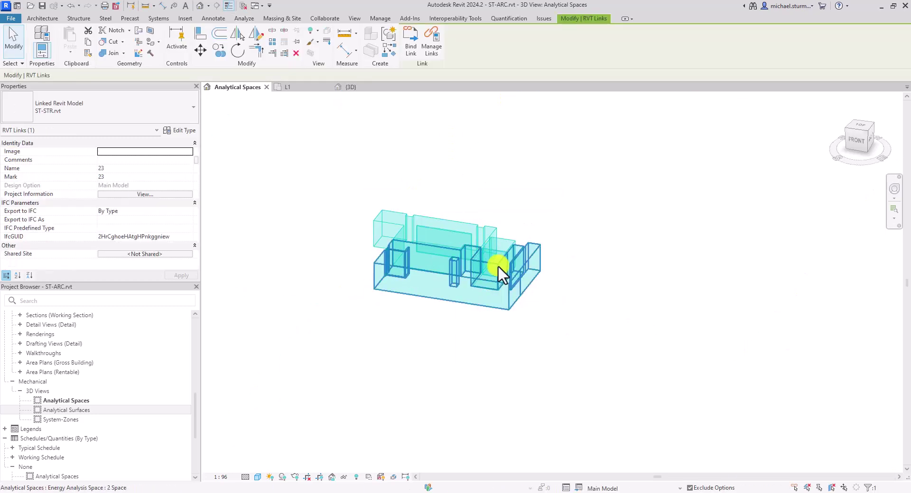
{"action": "middle_click_drag", "start_coordinate": [545, 268], "coordinate": [636, 291], "text": "shift"}
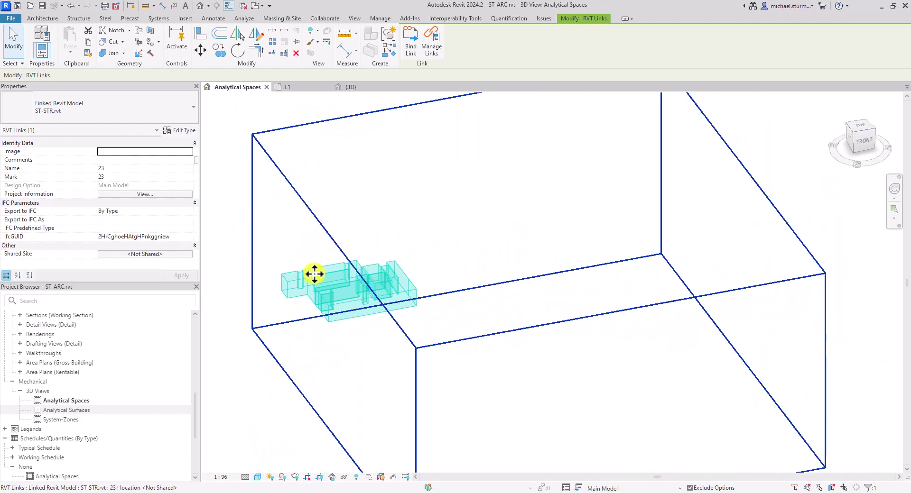
{"action": "left_click", "coordinate": [231, 258]}
{"action": "scroll", "coordinate": [237, 260], "scroll_direction": "up", "scroll_amount": 3}
{"action": "scroll", "coordinate": [300, 291], "scroll_direction": "up", "scroll_amount": 3}
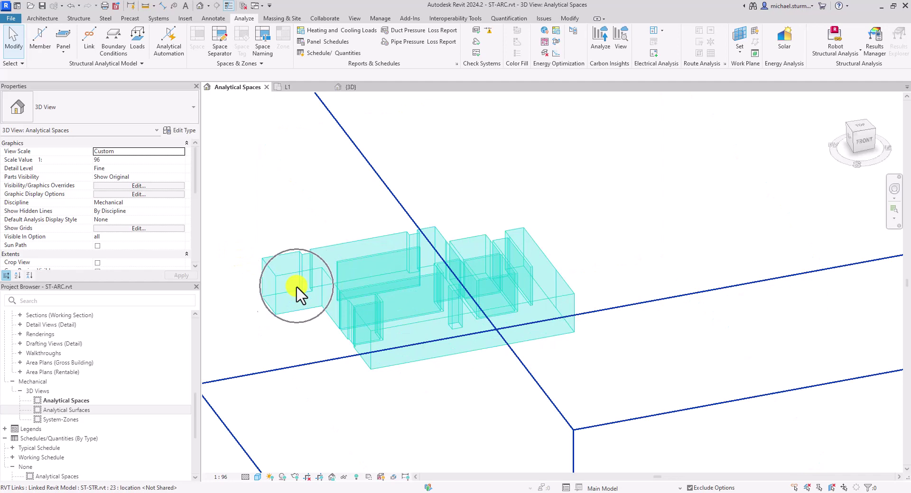
{"action": "left_click", "coordinate": [365, 322]}
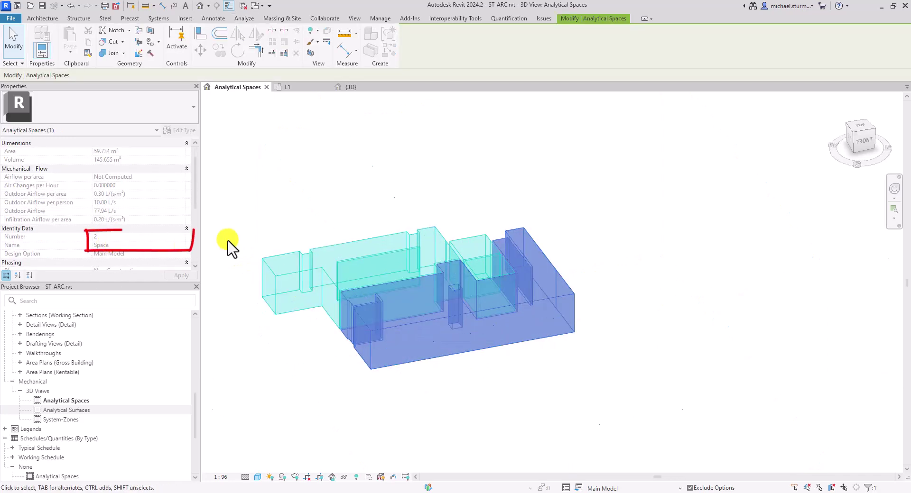
{"action": "left_click", "coordinate": [298, 98]}
- On L1, run Space Naming to copy room names and numbers onto all spaces
{"action": "left_click", "coordinate": [290, 87]}
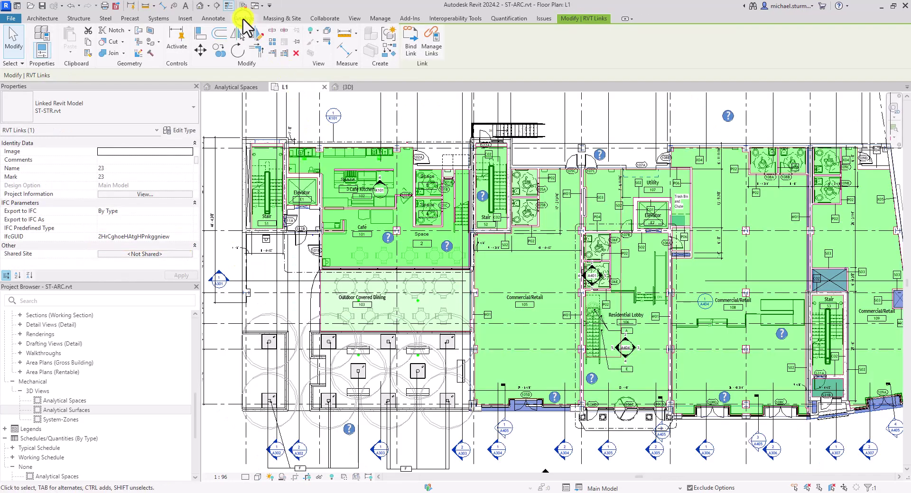
{"action": "left_click", "coordinate": [244, 18]}
{"action": "left_click", "coordinate": [262, 46]}
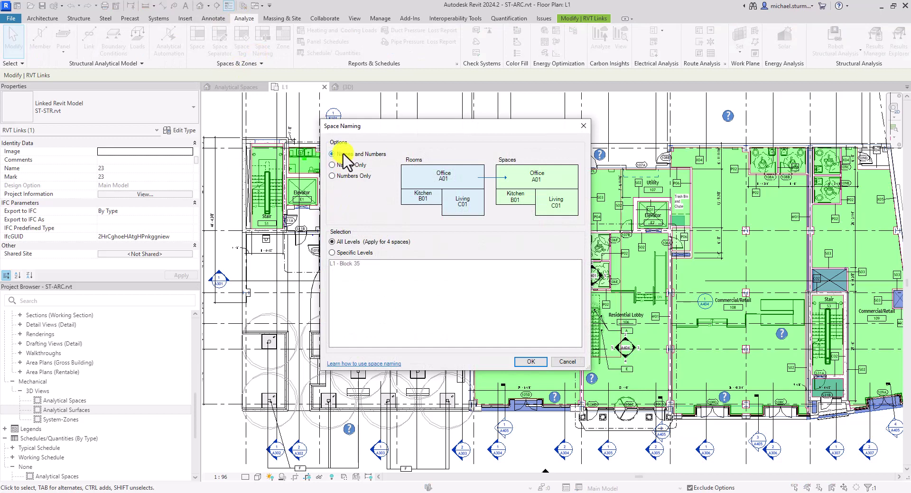
{"action": "left_click", "coordinate": [531, 361]}
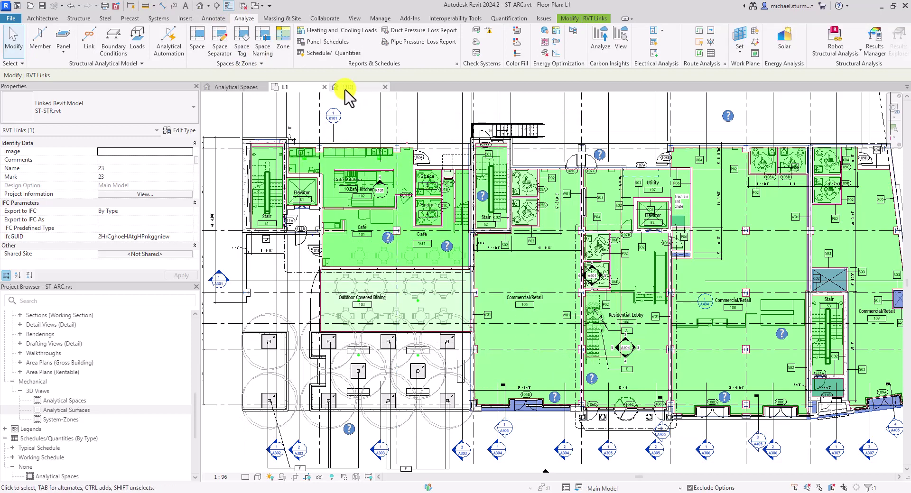
- Switch back to the Analytical Spaces 3D view to review the regenerated energy model
{"action": "left_click", "coordinate": [236, 86]}
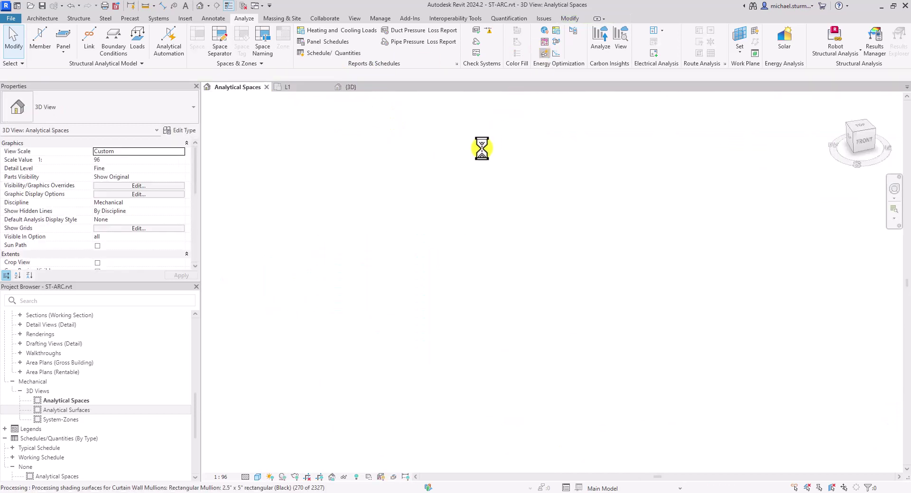